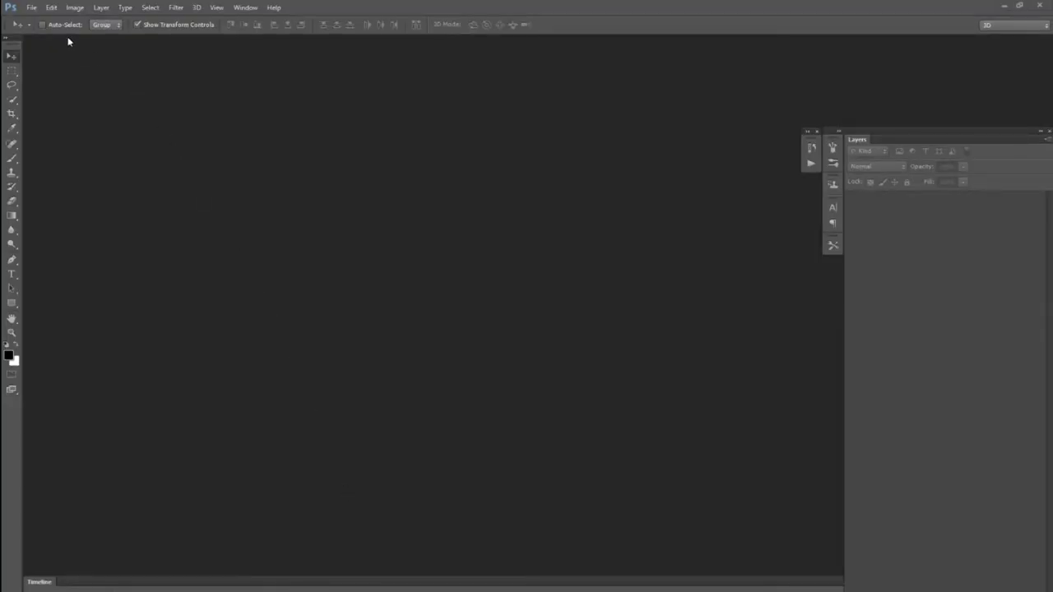
# - Create a 1280 × 720 pixel document, zoom out to 66.7%, and switch to the browser
pyautogui.click(37, 9)
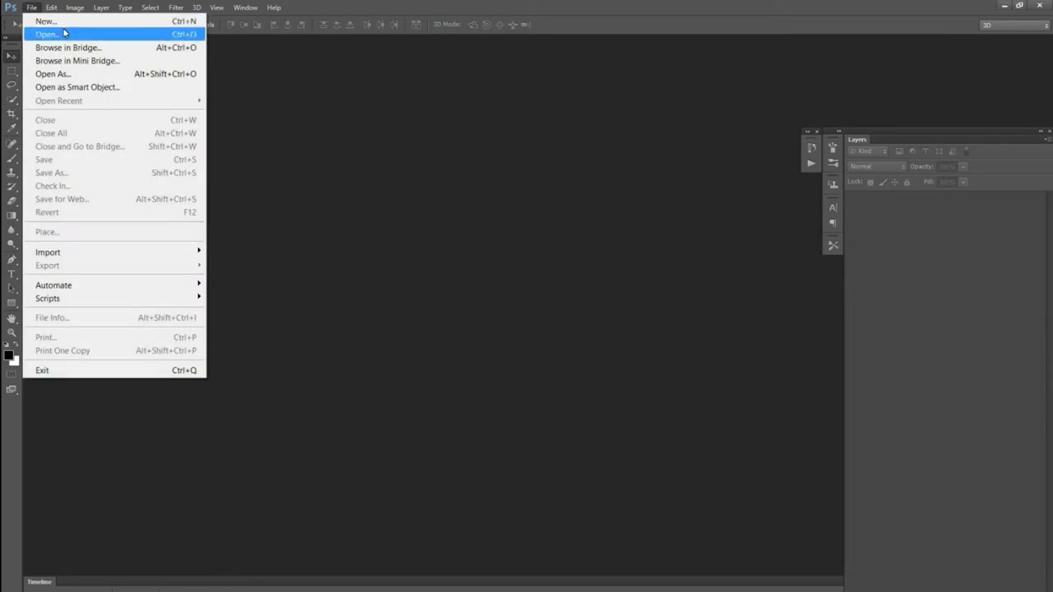
pyautogui.click(70, 24)
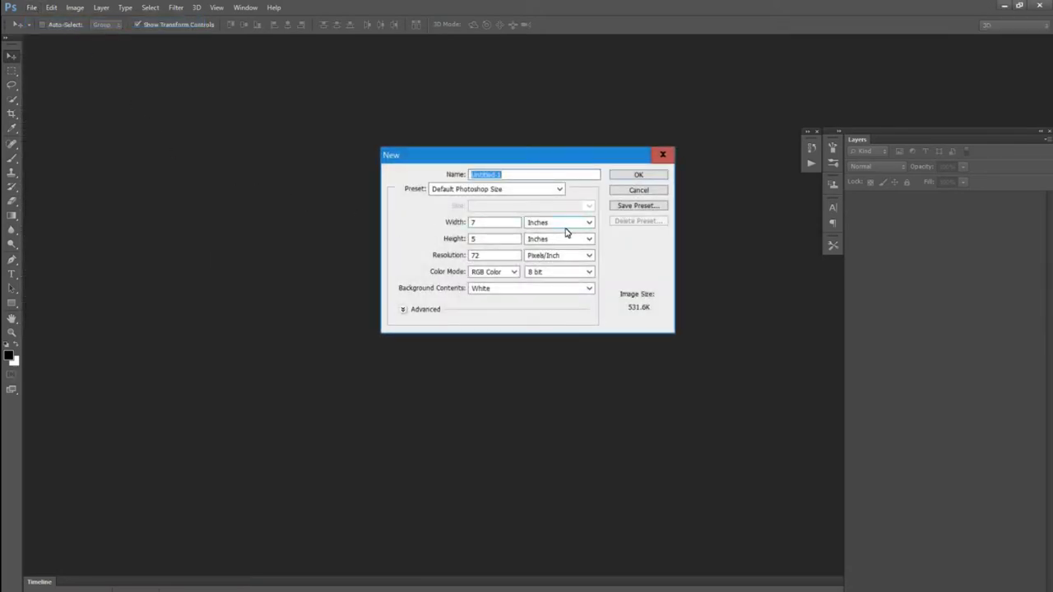
pyautogui.click(565, 228)
pyautogui.click(556, 230)
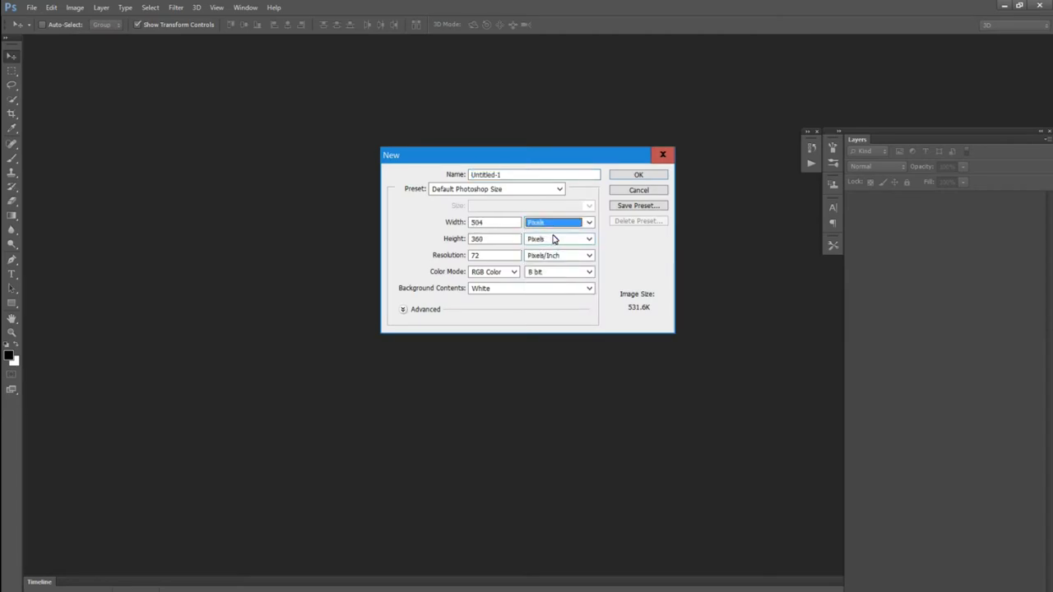
pyautogui.doubleClick(491, 226)
pyautogui.write('1280')
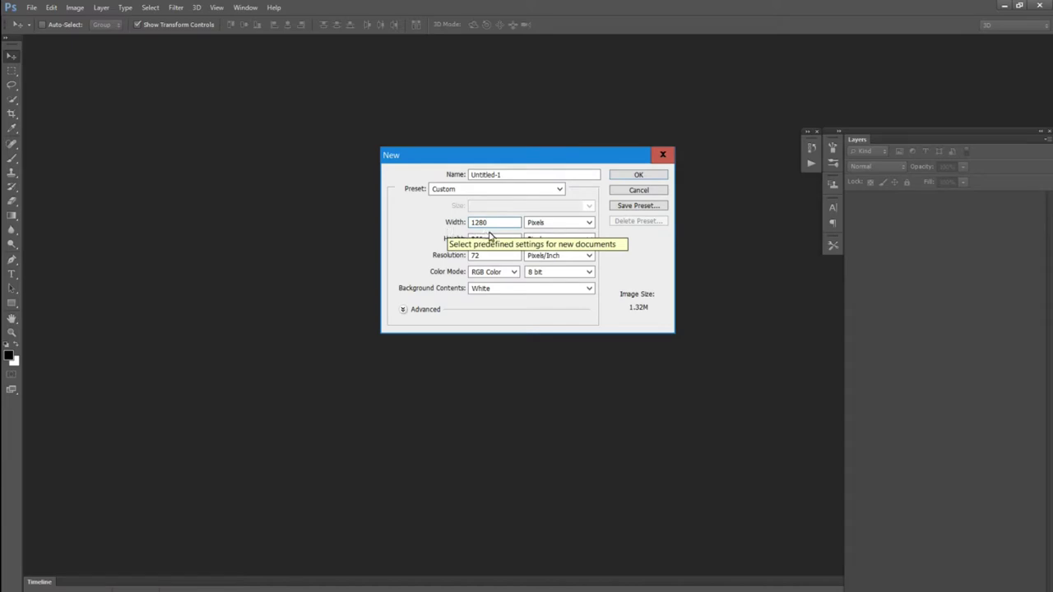
pyautogui.click(494, 240)
pyautogui.press('BackSpace')
pyautogui.press('BackSpace')
pyautogui.press('BackSpace')
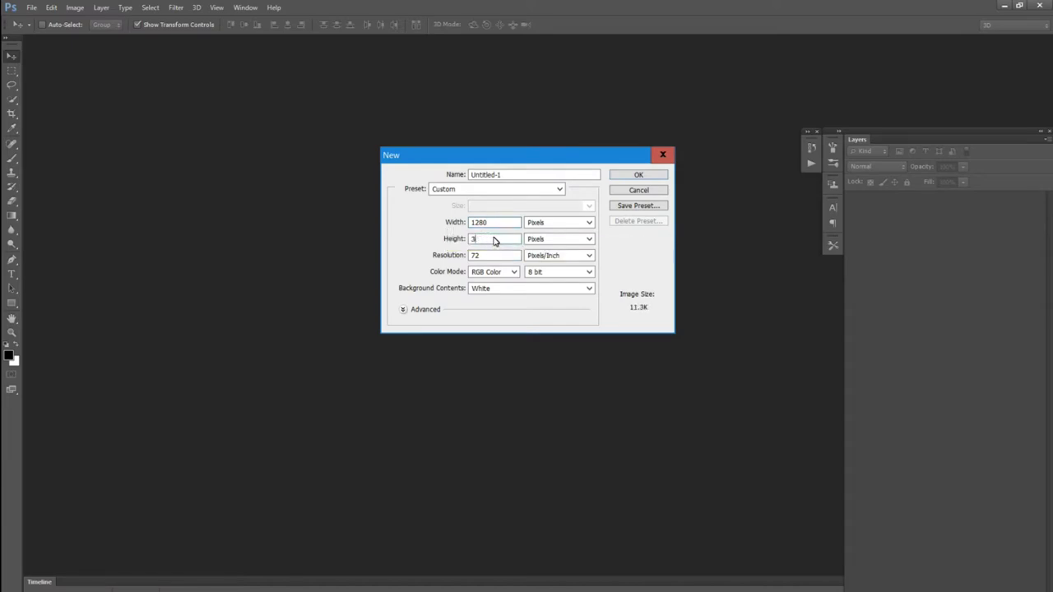
pyautogui.write('720')
pyautogui.click(633, 178)
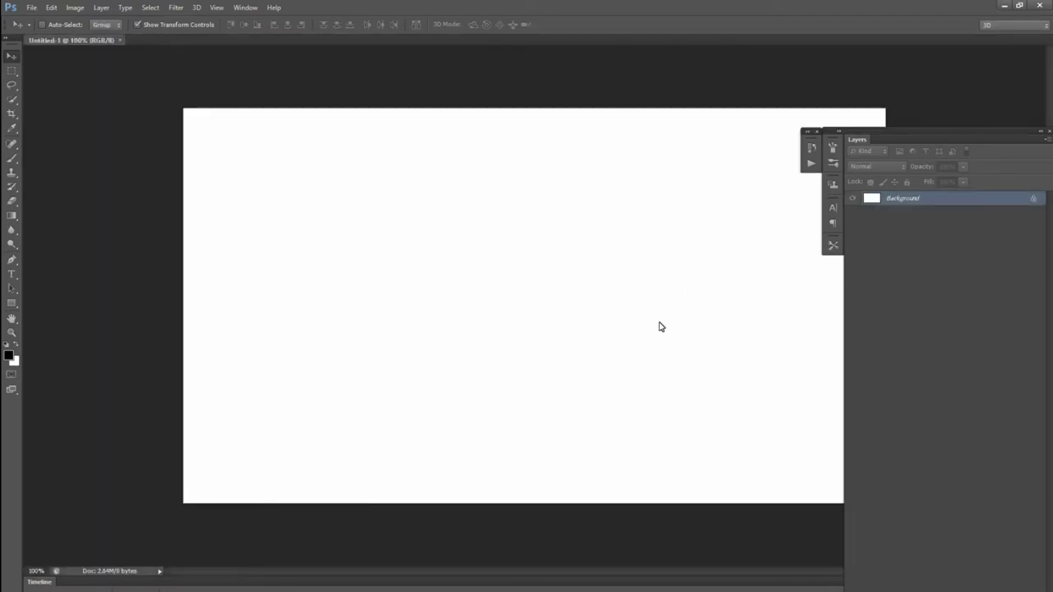
pyautogui.hotkey('ctrl', '-')
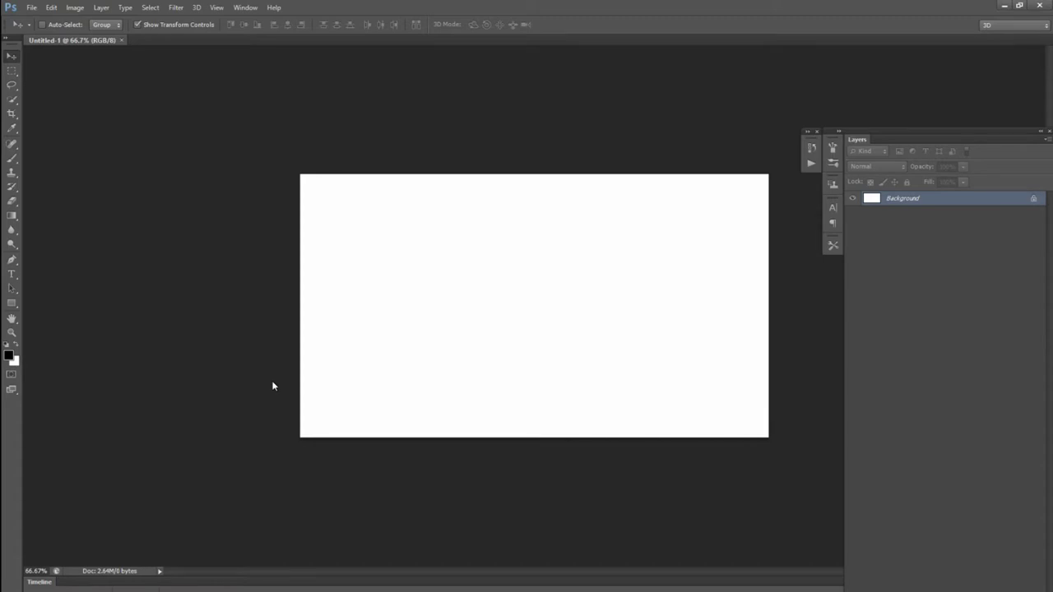
pyautogui.hotkey('alt', 'Tab')
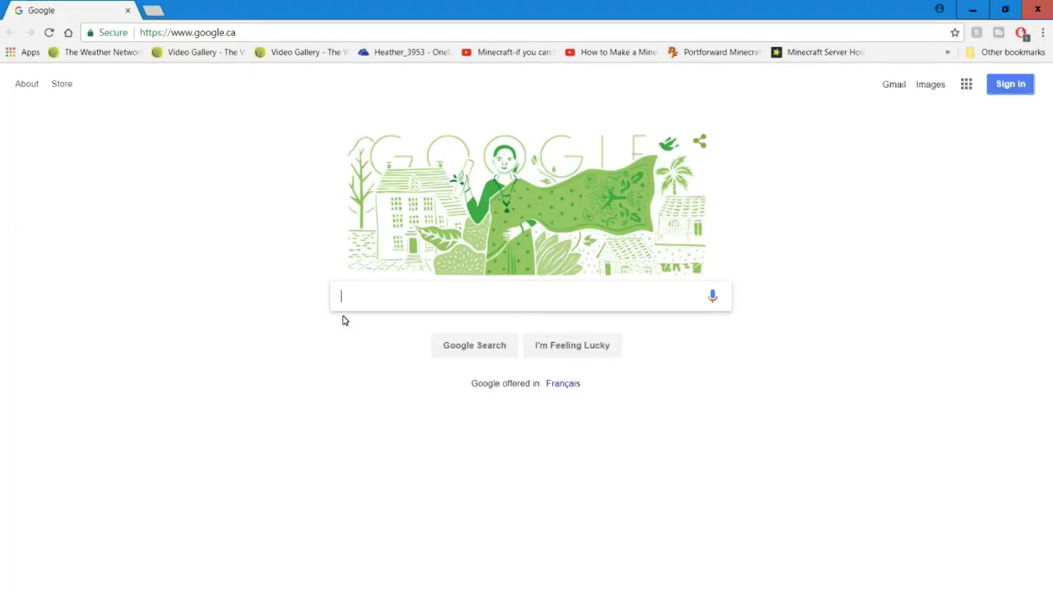
# - Search Google Images for 'fire background' and copy the red rising-fire image
pyautogui.write('fire background')
pyautogui.press('Return')
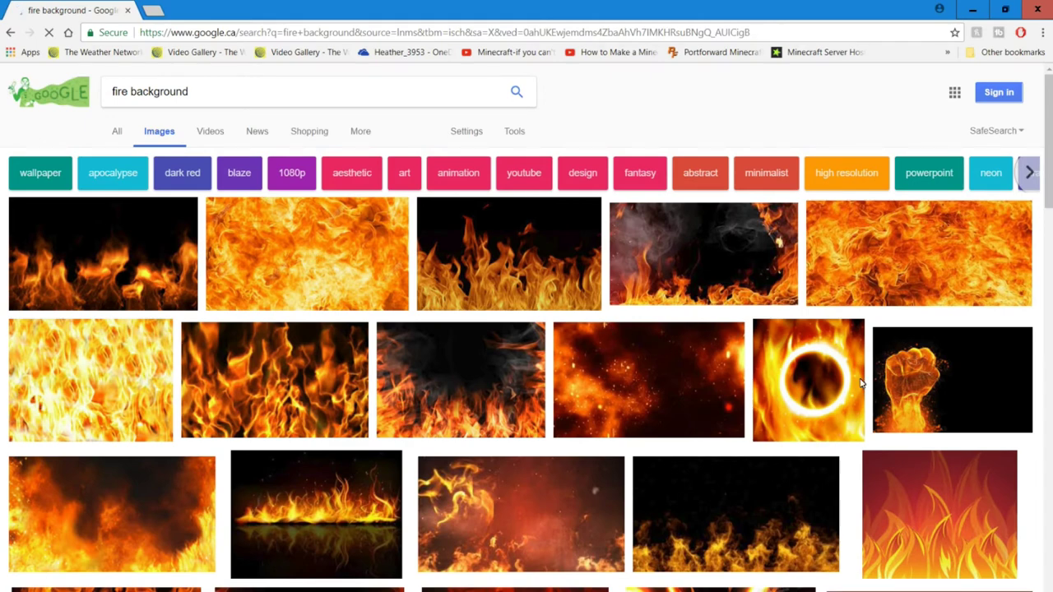
pyautogui.click(512, 517)
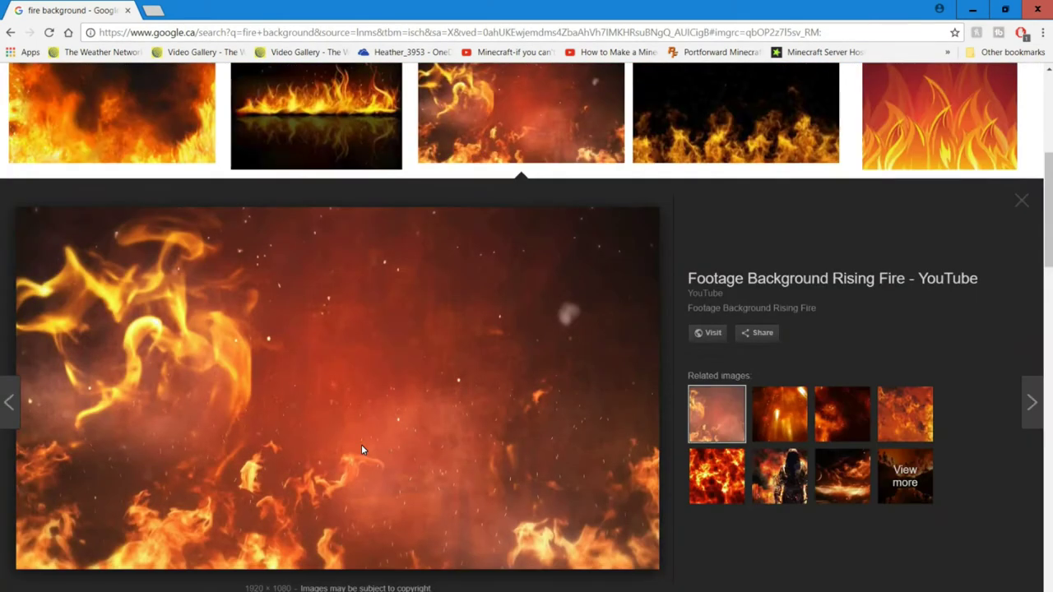
pyautogui.rightClick(381, 393)
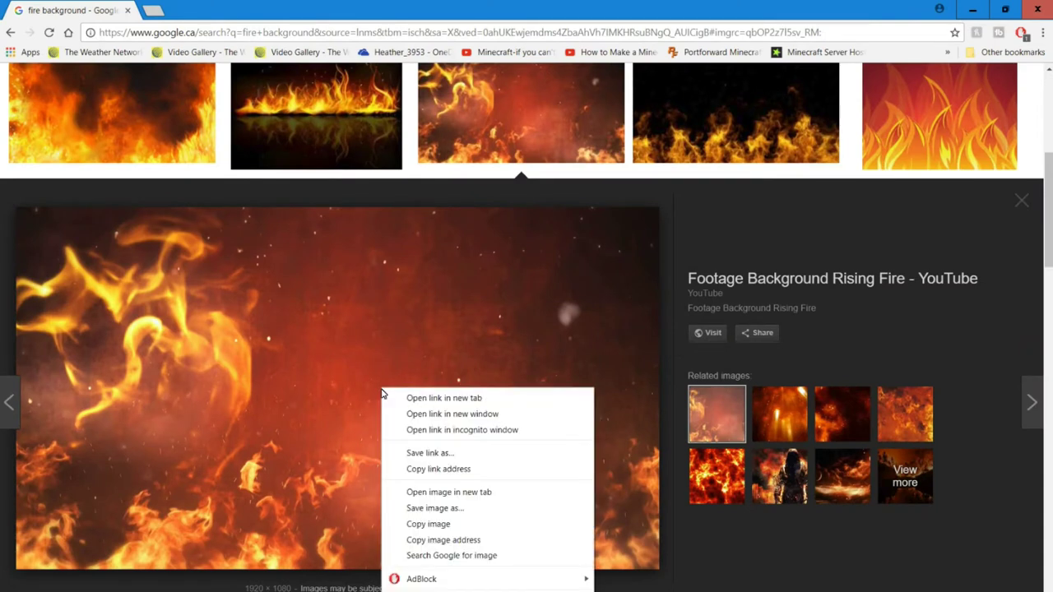
pyautogui.click(400, 524)
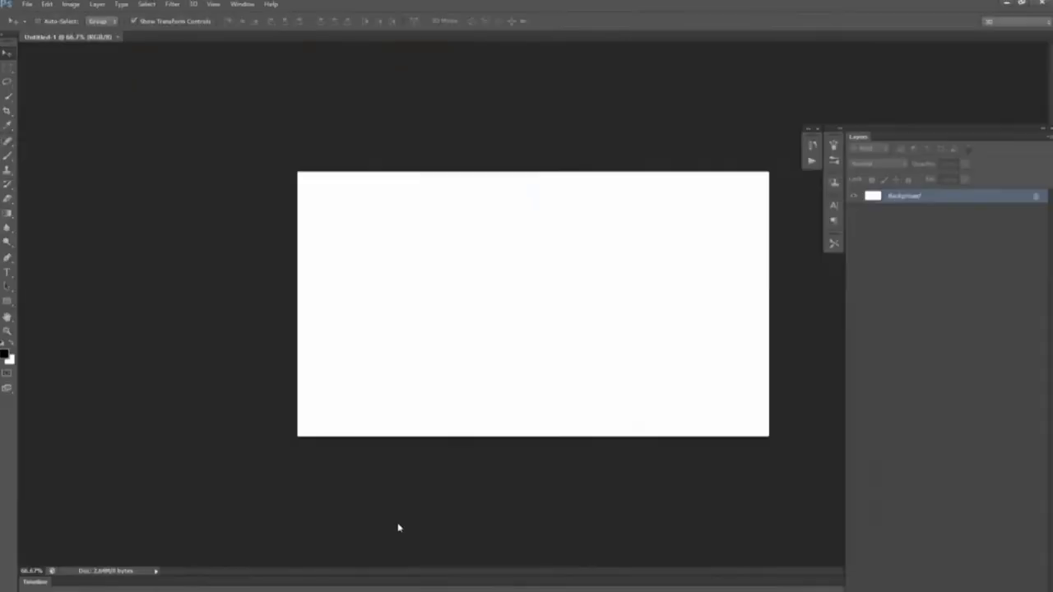
# - Paste the fire image as a new layer and stretch it to fill the whole canvas
pyautogui.hotkey('ctrl', 'v')
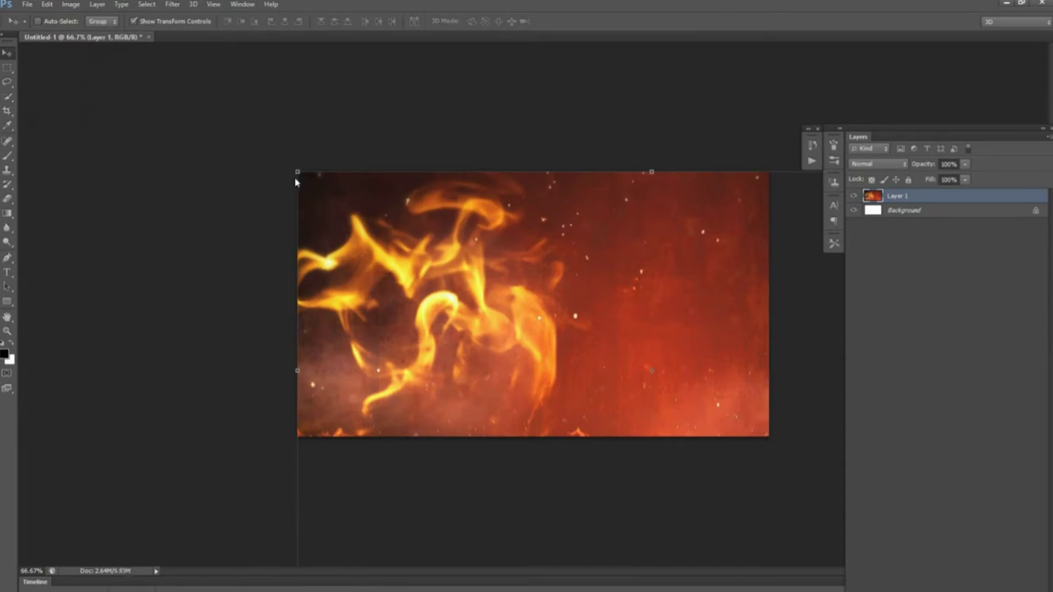
pyautogui.moveTo(303, 181); pyautogui.dragTo(768, 435)
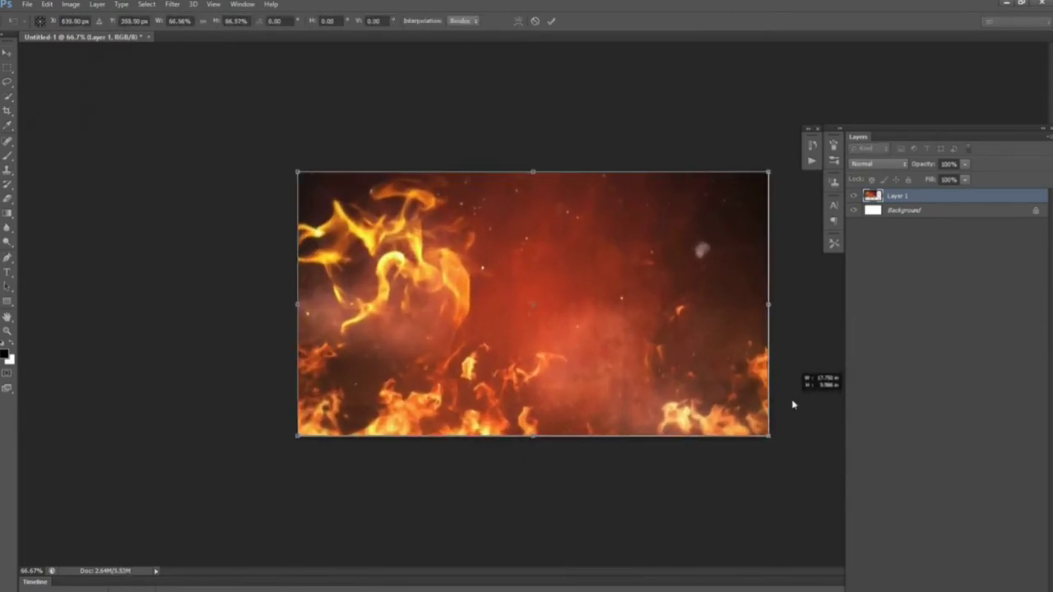
pyautogui.click(551, 21)
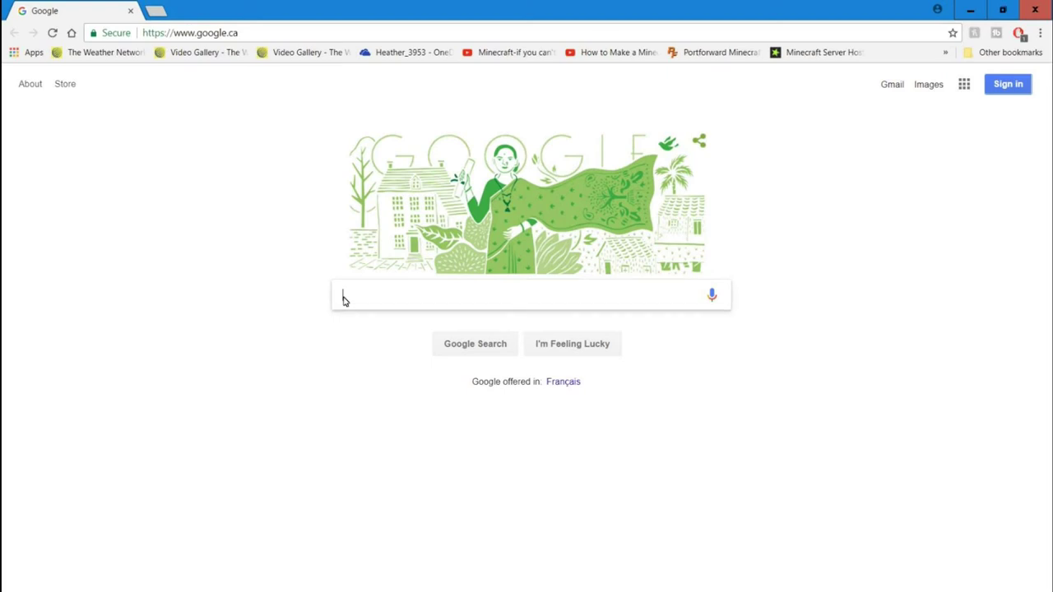
# - Search images for 'plush bowser image PNG' and open the first plush Bowser's image options
pyautogui.write('plush bowser image PNG')
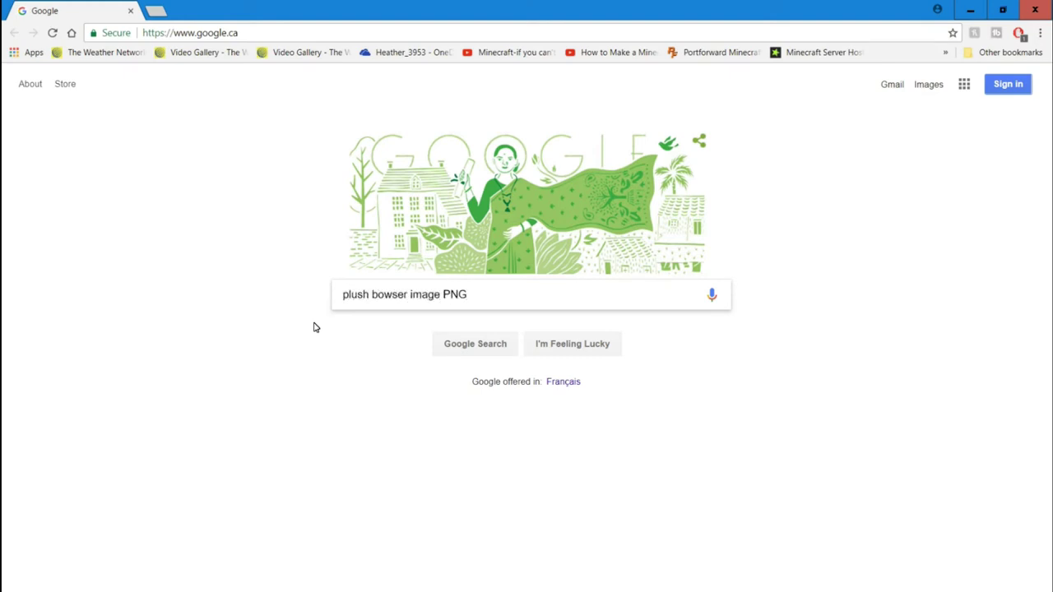
pyautogui.press('Return')
pyautogui.click(170, 137)
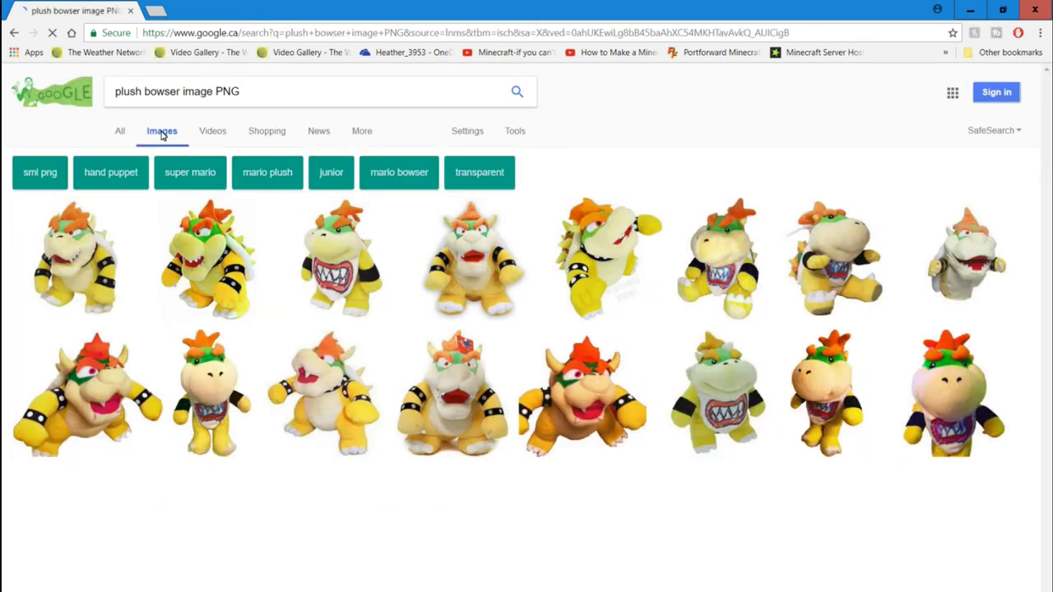
pyautogui.click(88, 243)
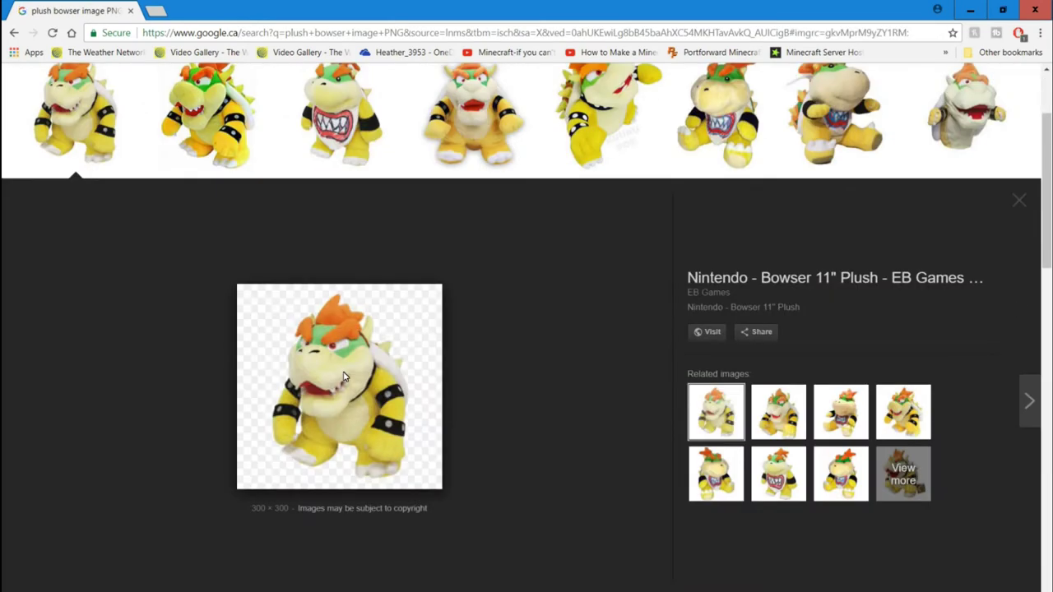
pyautogui.rightClick(344, 372)
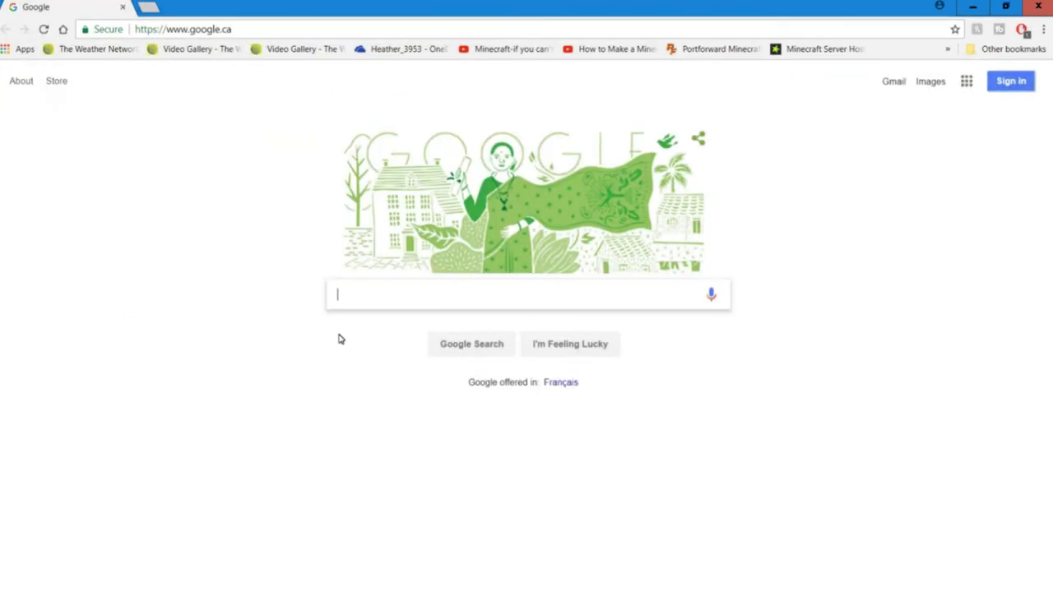
# - Search images for 'plush mario image PNG' and save the plush Mario picture
pyautogui.write('plush mario image PNG')
pyautogui.press('Return')
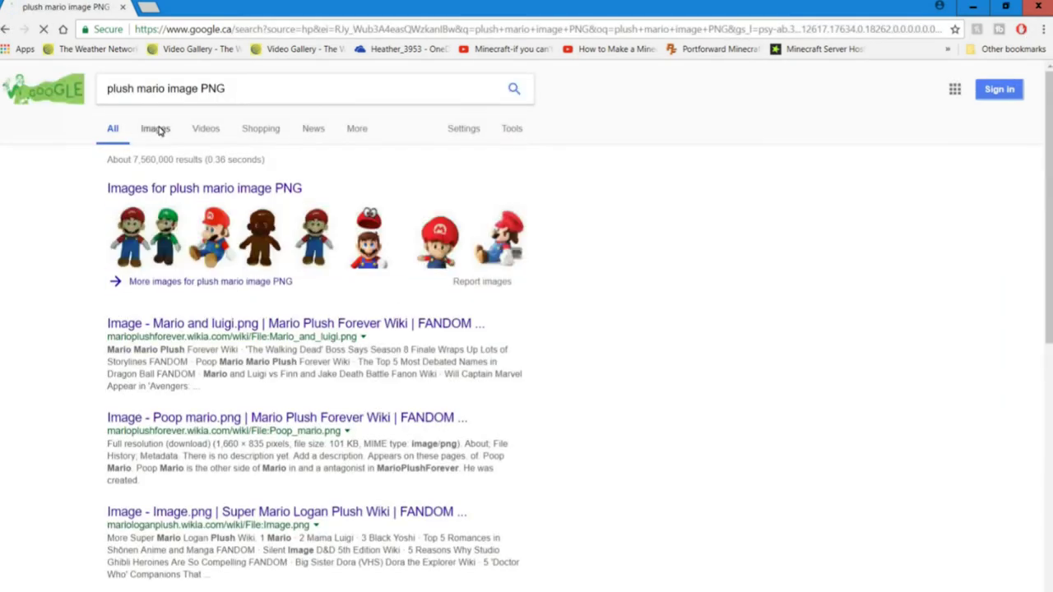
pyautogui.click(156, 129)
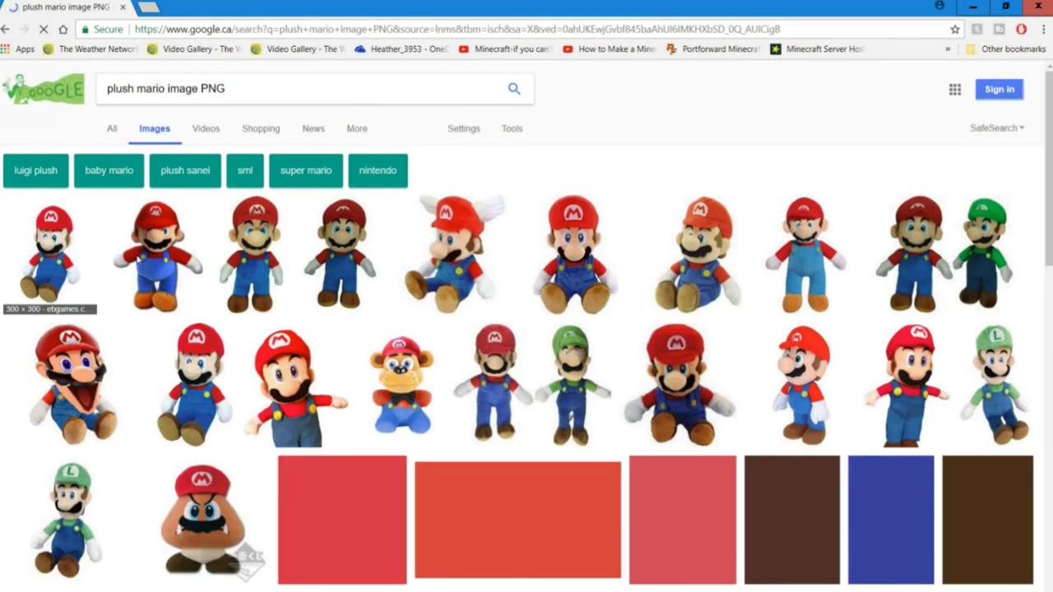
pyautogui.click(334, 256)
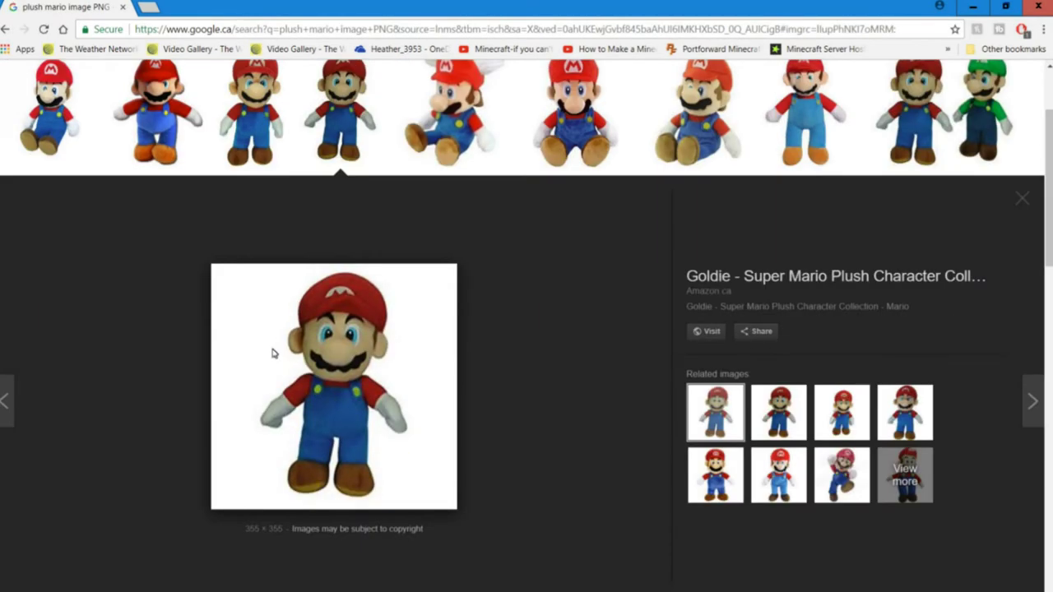
pyautogui.rightClick(271, 362)
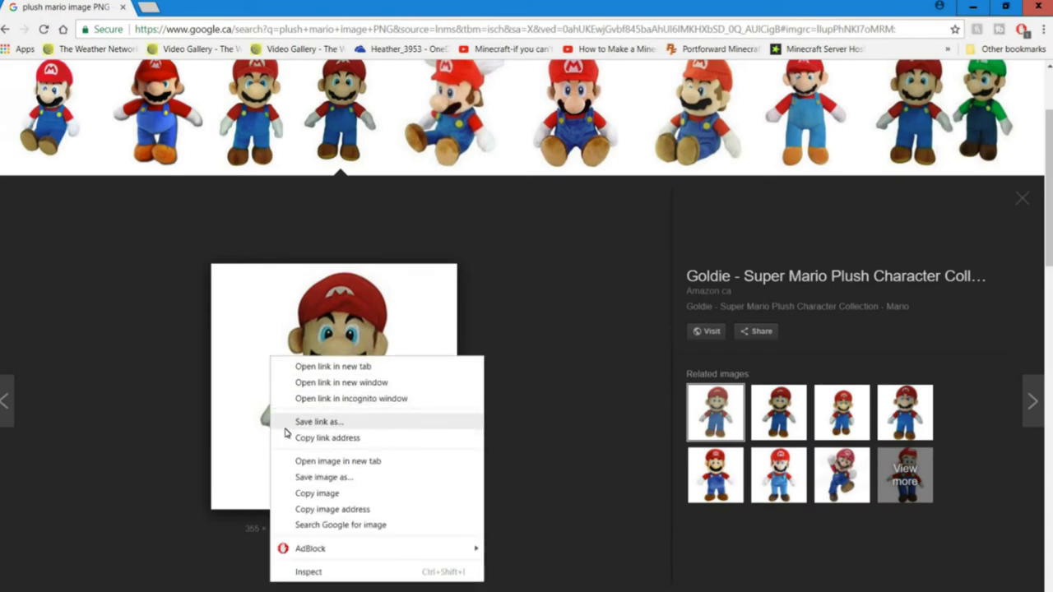
pyautogui.click(287, 478)
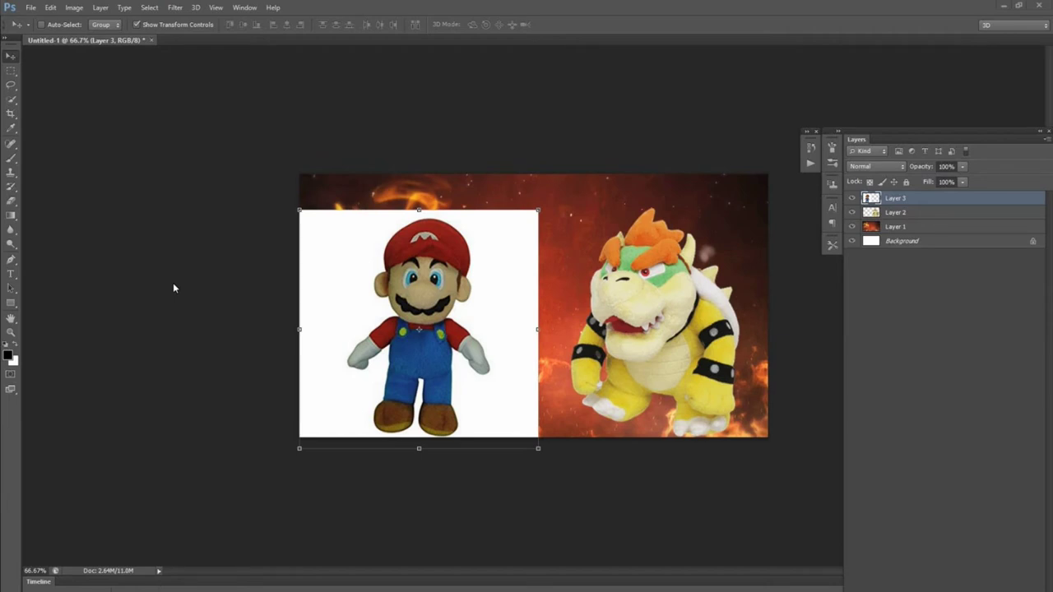
# - Quick-select Mario, copy him to his own layer, and delete the white-backed Layer 3
pyautogui.click(10, 100)
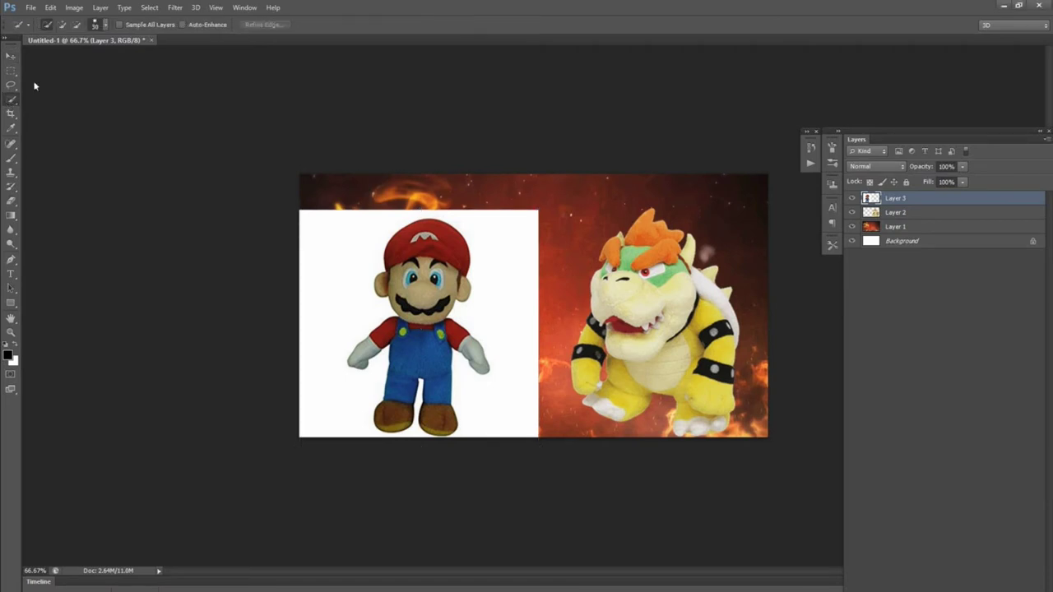
pyautogui.click(62, 26)
pyautogui.moveTo(423, 247)
pyautogui.mouseDown()
pyautogui.moveTo(449, 271)
pyautogui.moveTo(355, 349)
pyautogui.moveTo(449, 283)
pyautogui.mouseUp()
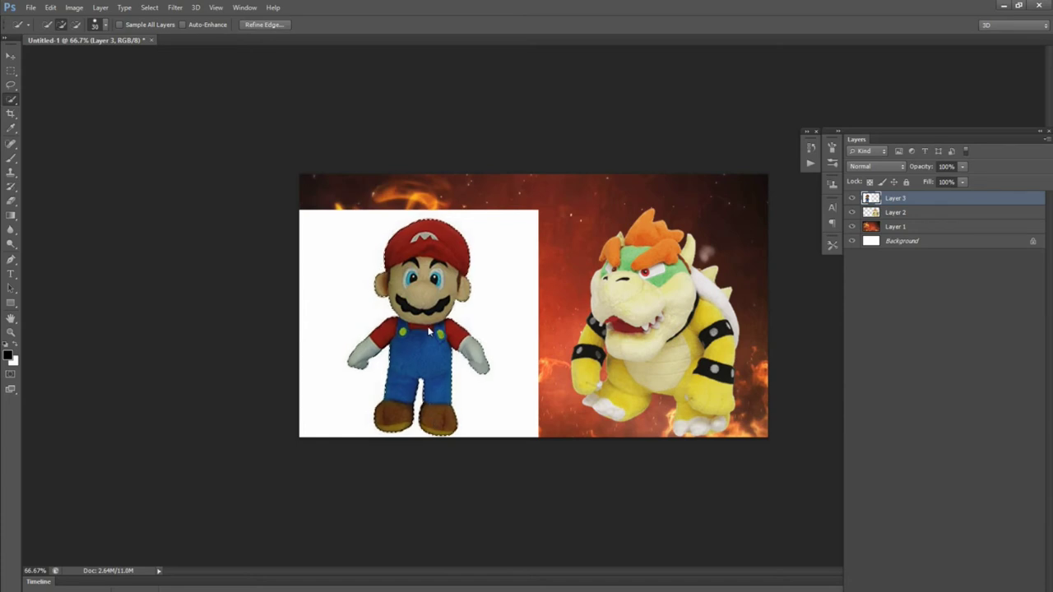
pyautogui.hotkey('ctrl', 'j')
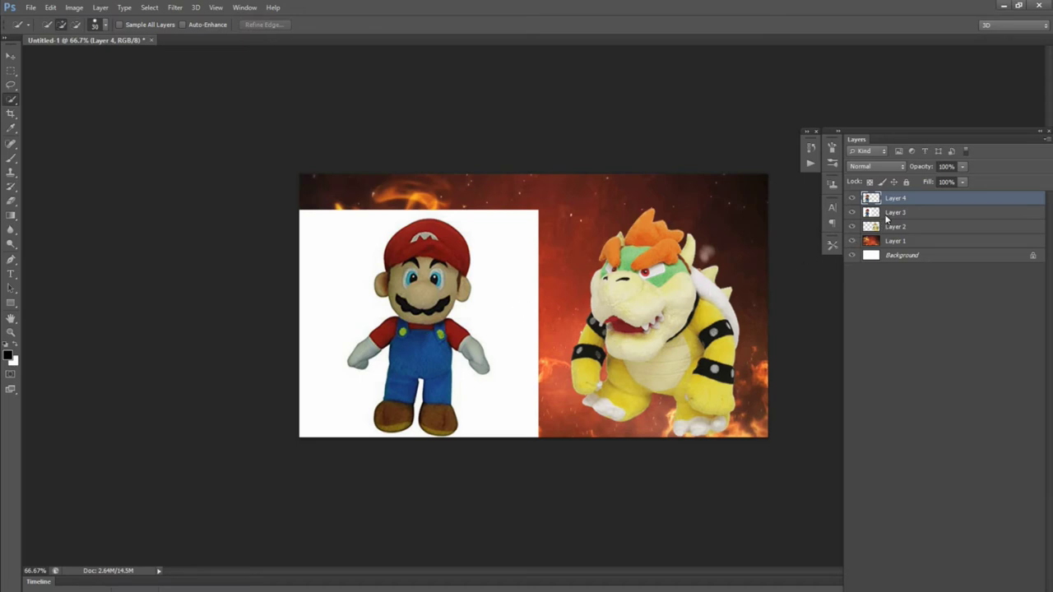
pyautogui.click(886, 215)
pyautogui.press('Delete')
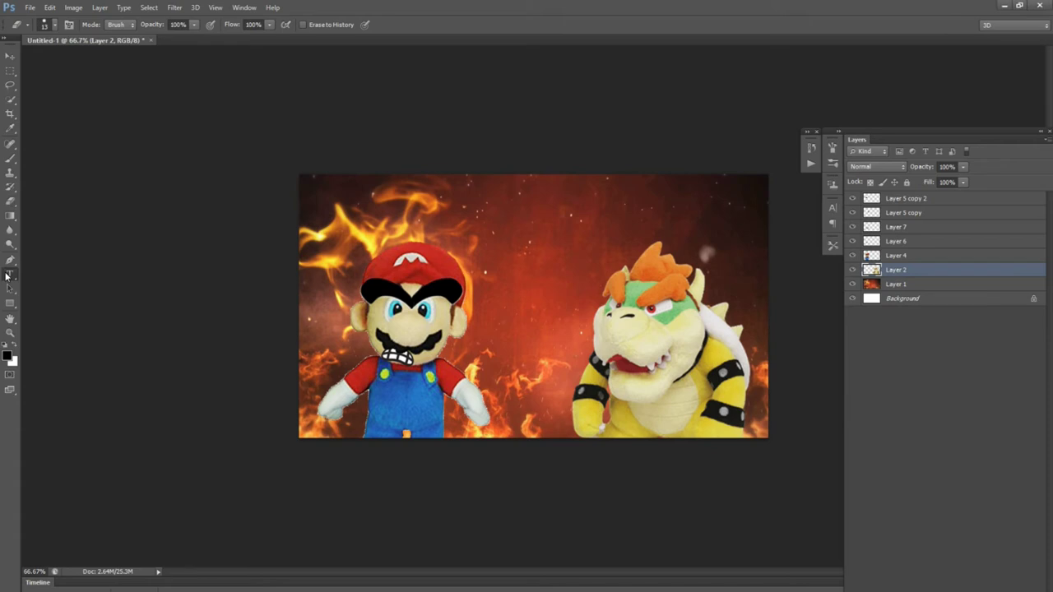
# - Switch to the Type tool
pyautogui.click(7, 275)
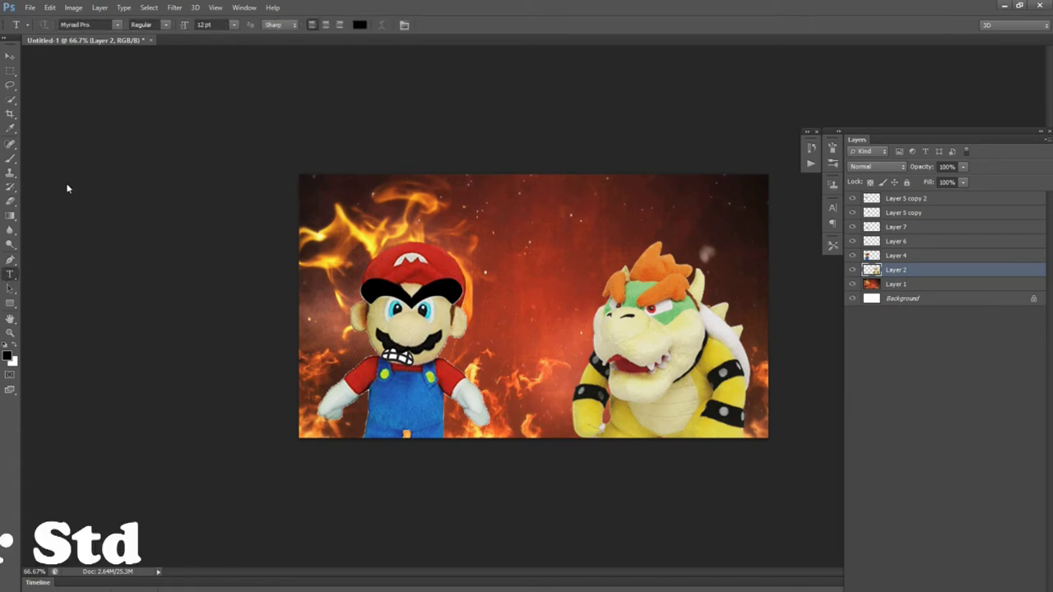
# - Set the type font to Cooper Std Black and the text colour to white
pyautogui.click(117, 26)
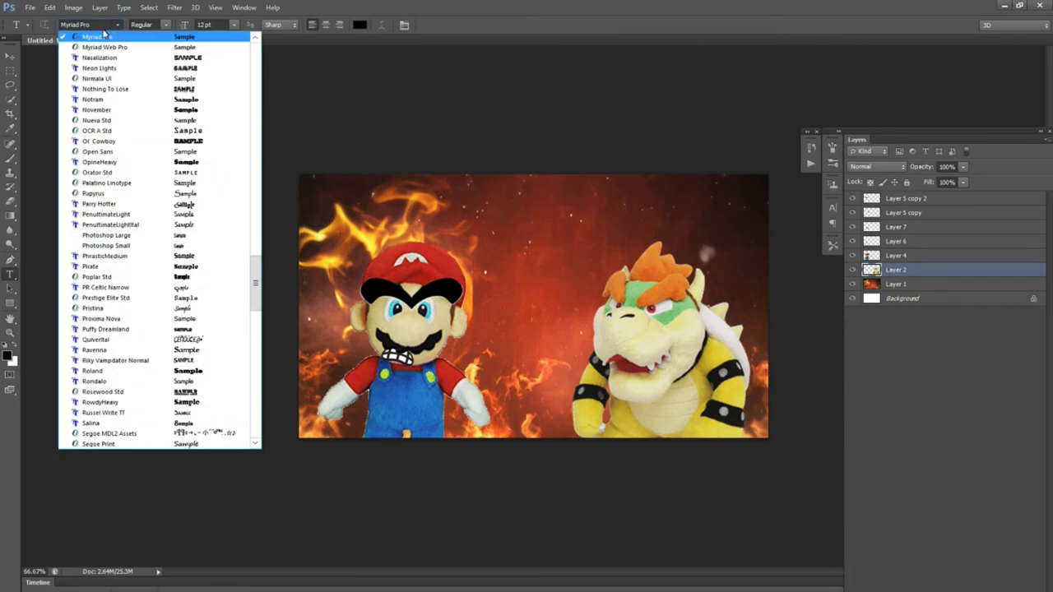
pyautogui.click(95, 28)
pyautogui.write('Cooper Std')
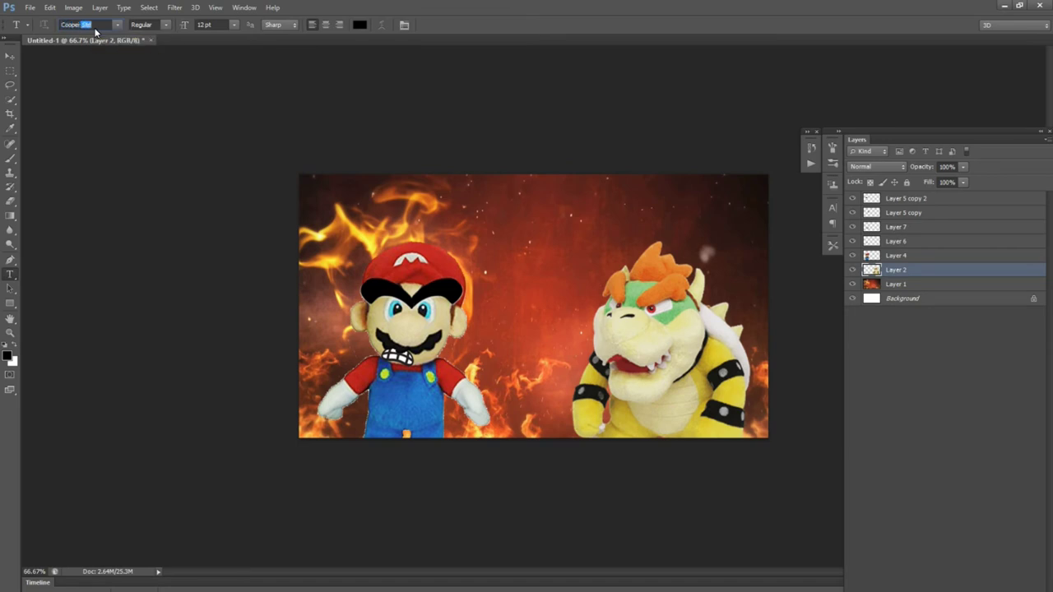
pyautogui.press('Return')
pyautogui.click(359, 25)
pyautogui.click(378, 173)
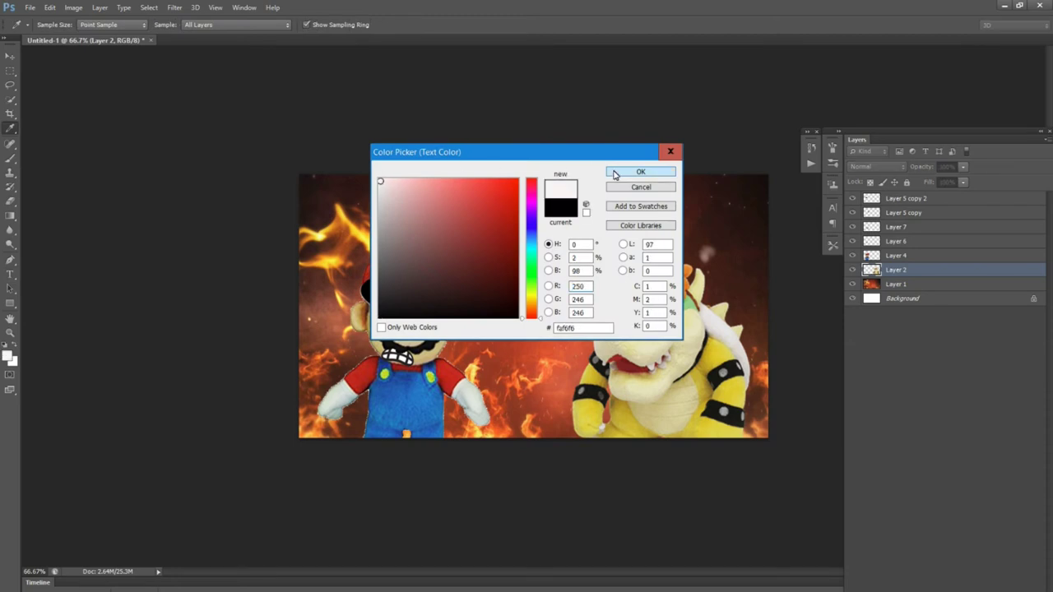
pyautogui.click(618, 172)
# - Type 'Mario and Bowser's Fight!' at 72 pt near the top of the canvas
pyautogui.click(366, 209)
pyautogui.click(234, 25)
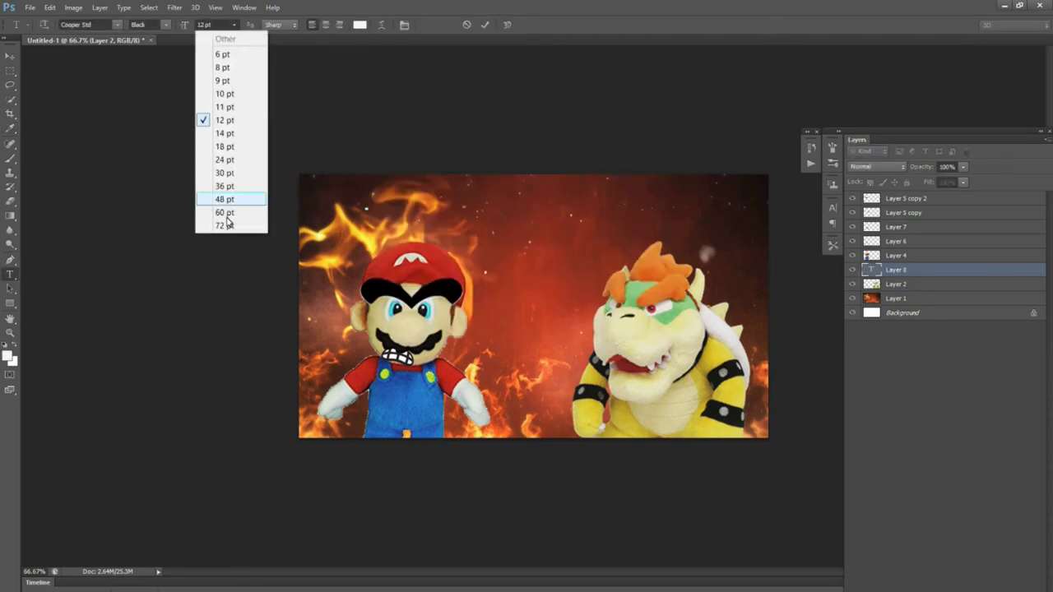
pyautogui.click(218, 227)
pyautogui.write('Mario an')
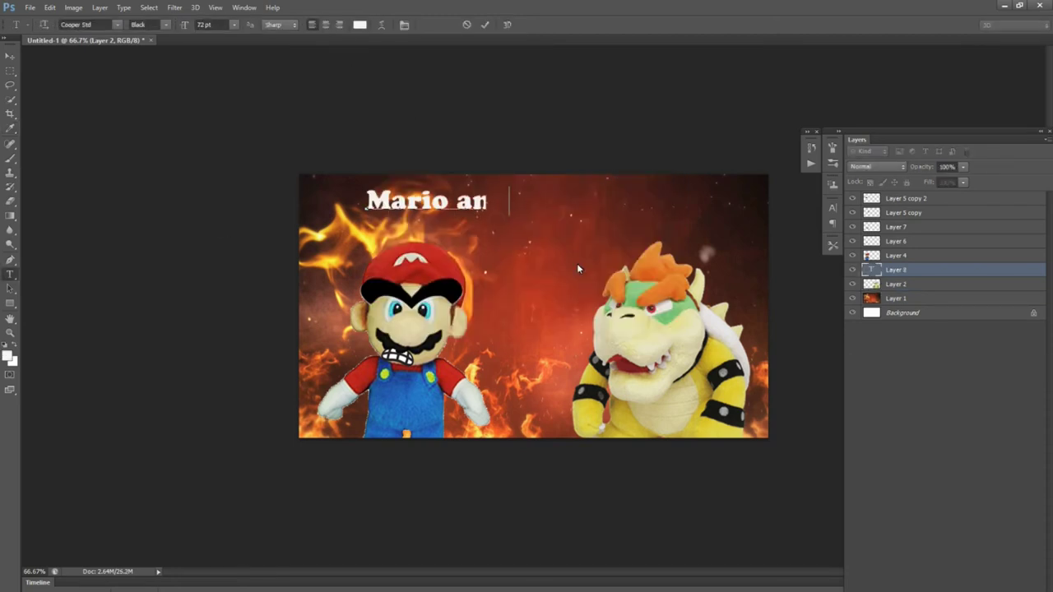
pyautogui.write("d Bowser's Fight!")
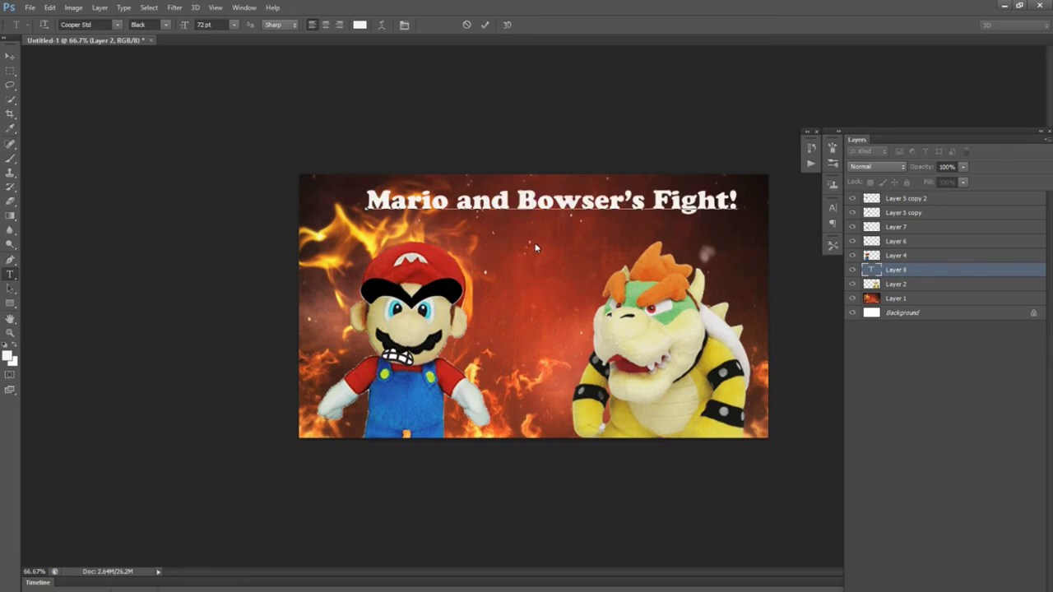
pyautogui.click(483, 26)
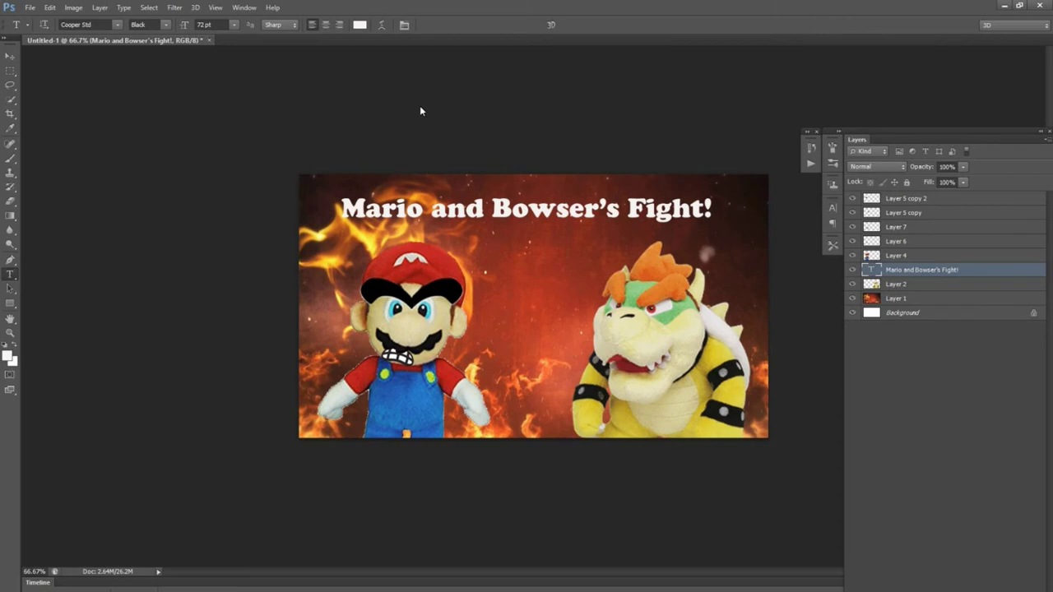
# - Give the title layer a thick black outside Stroke layer style
pyautogui.press('v')
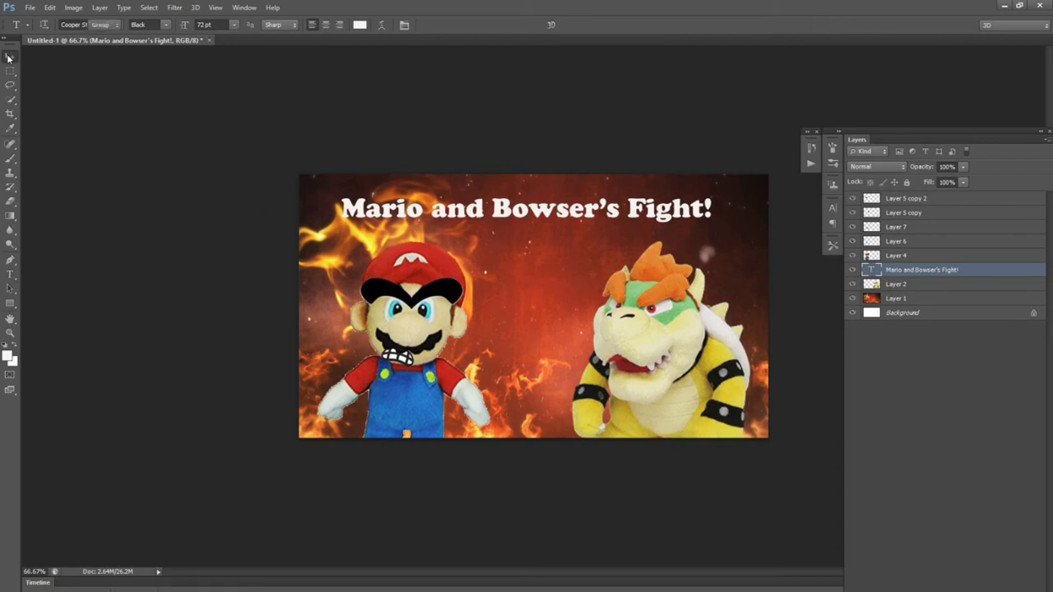
pyautogui.rightClick(931, 498)
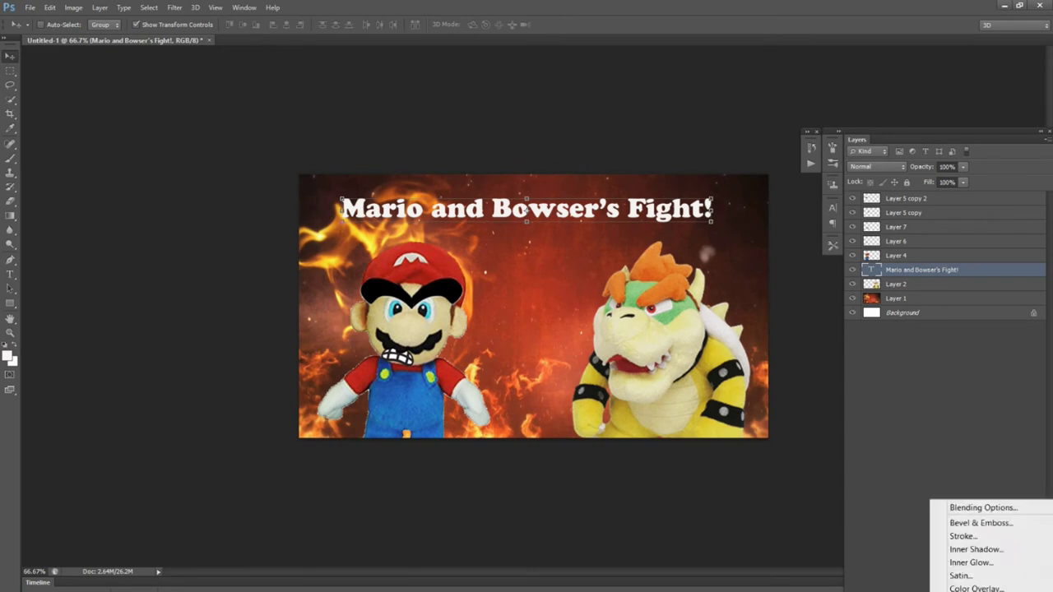
pyautogui.click(968, 530)
pyautogui.moveTo(512, 123); pyautogui.dragTo(717, 265)
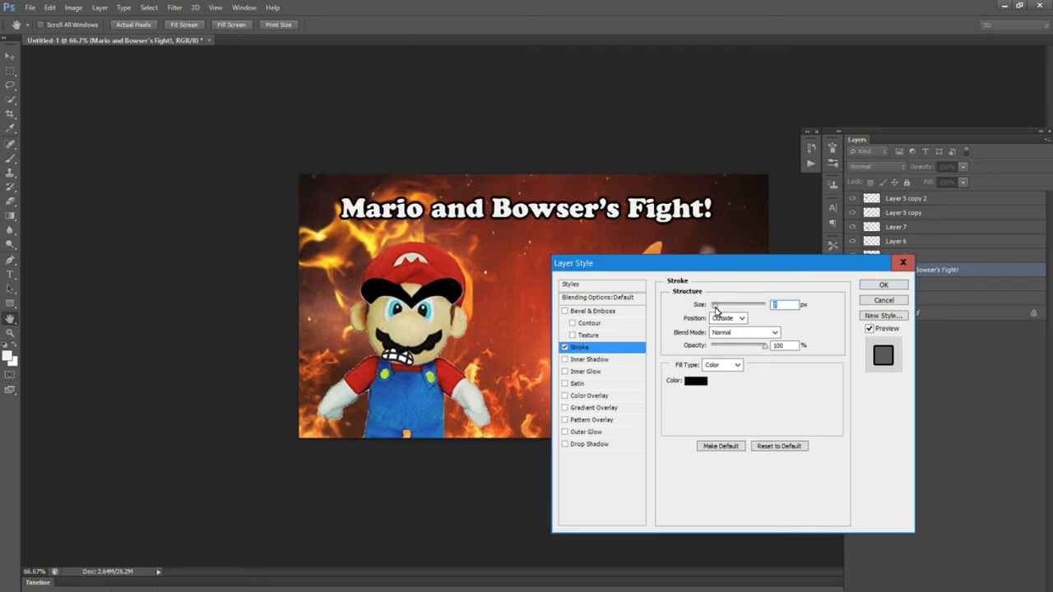
pyautogui.moveTo(716, 310); pyautogui.dragTo(718, 310)
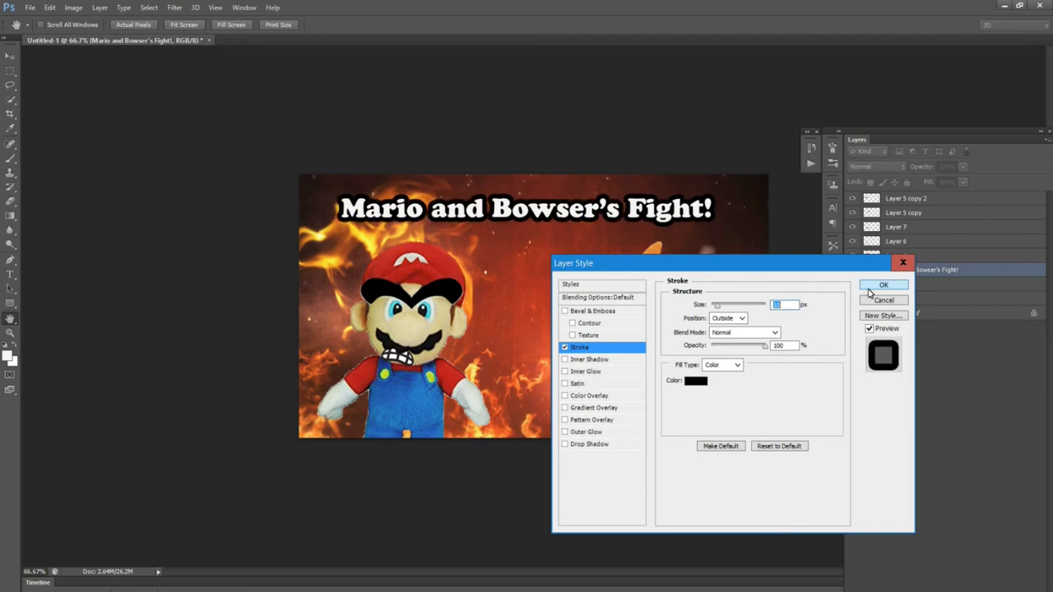
pyautogui.click(870, 288)
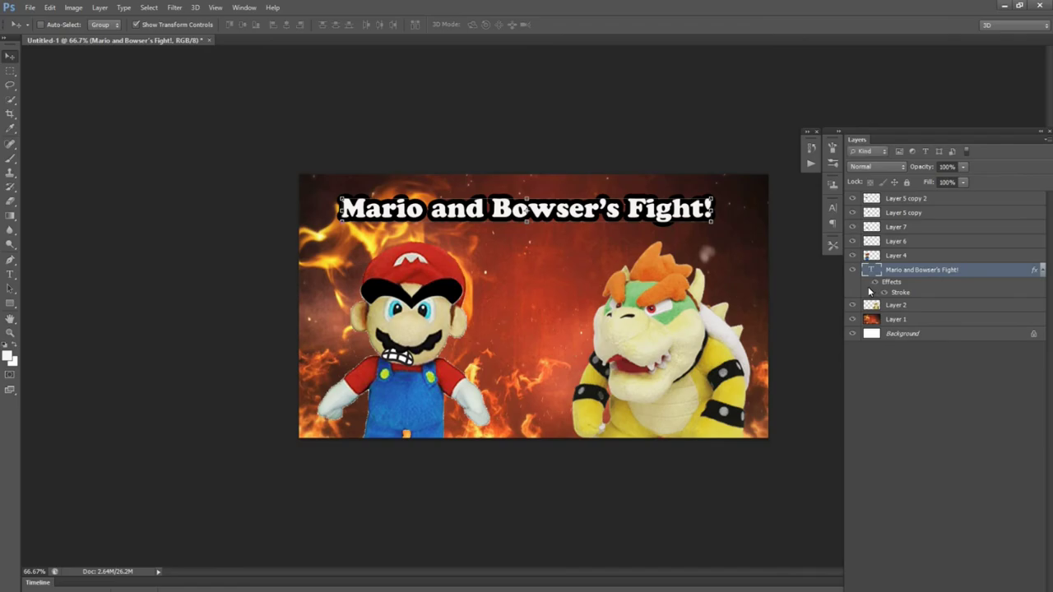